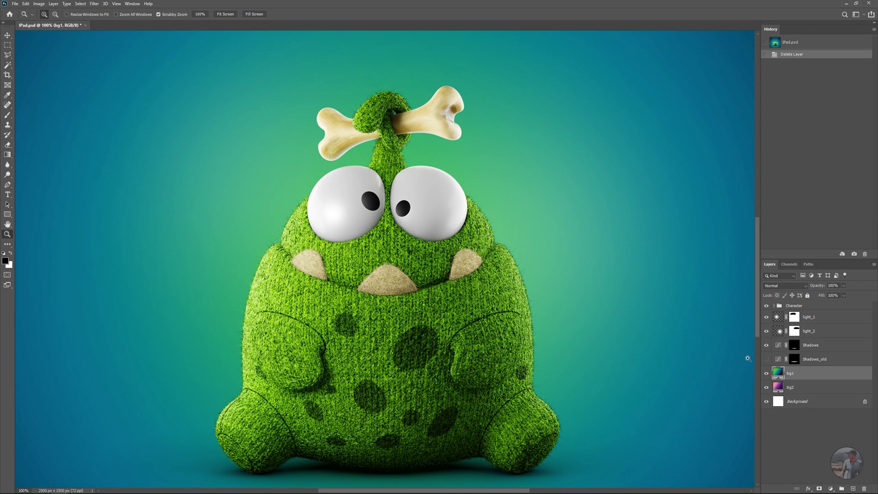
# Step: Try dithering on the bg1 gradient fill, then leave it off
pyautogui.doubleClick(779, 373)
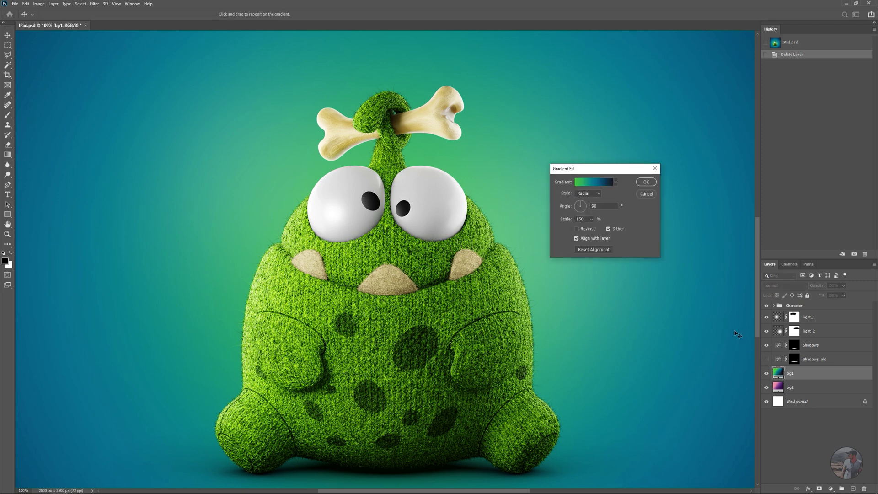
pyautogui.click(619, 229)
pyautogui.click(619, 230)
pyautogui.click(646, 194)
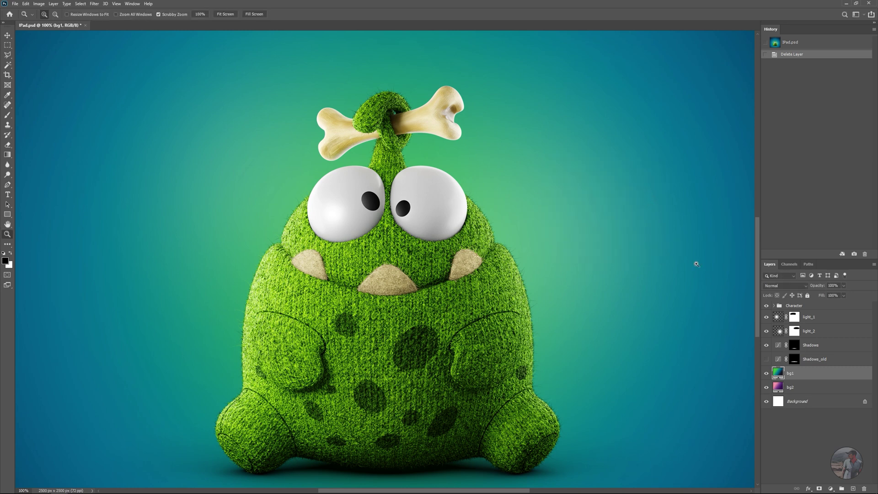
# Step: Add a Levels layer above the Character group, moving black input right and white input left
pyautogui.click(800, 306)
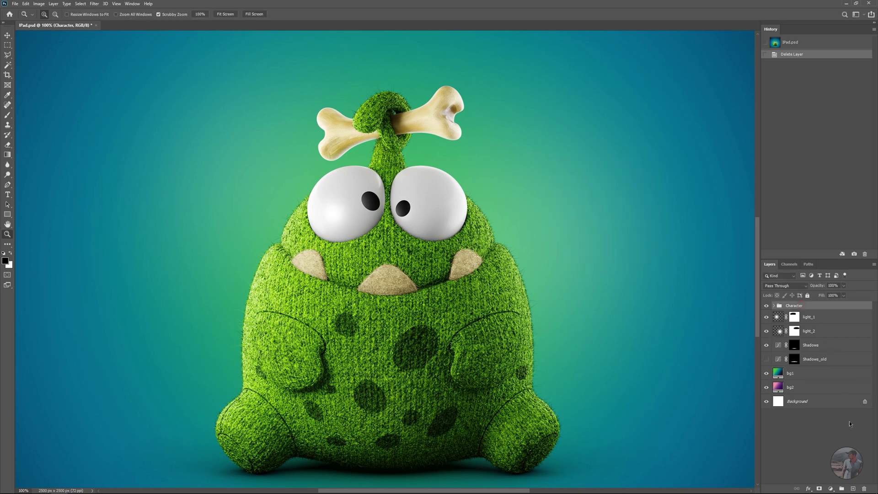
pyautogui.click(831, 488)
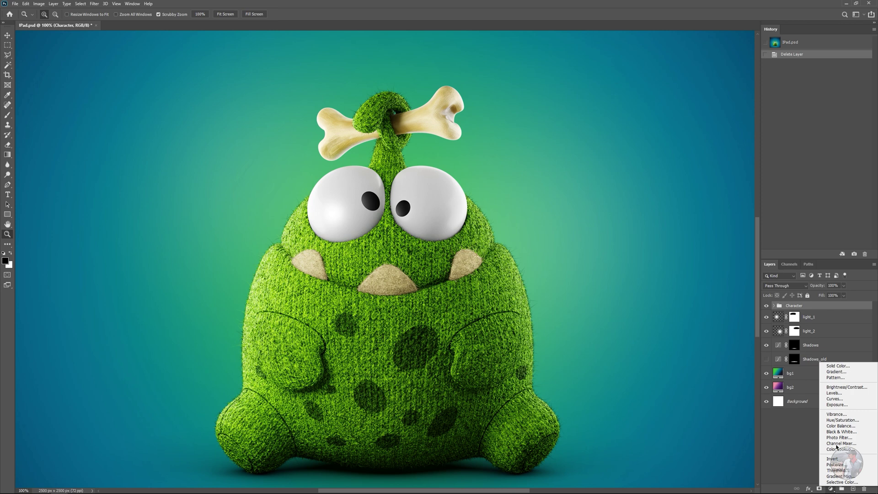
pyautogui.click(839, 397)
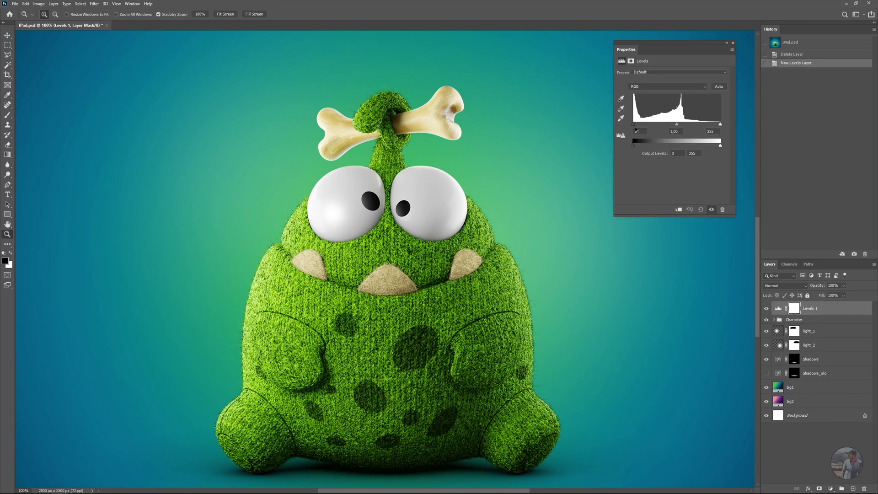
pyautogui.moveTo(633, 125); pyautogui.dragTo(657, 124)
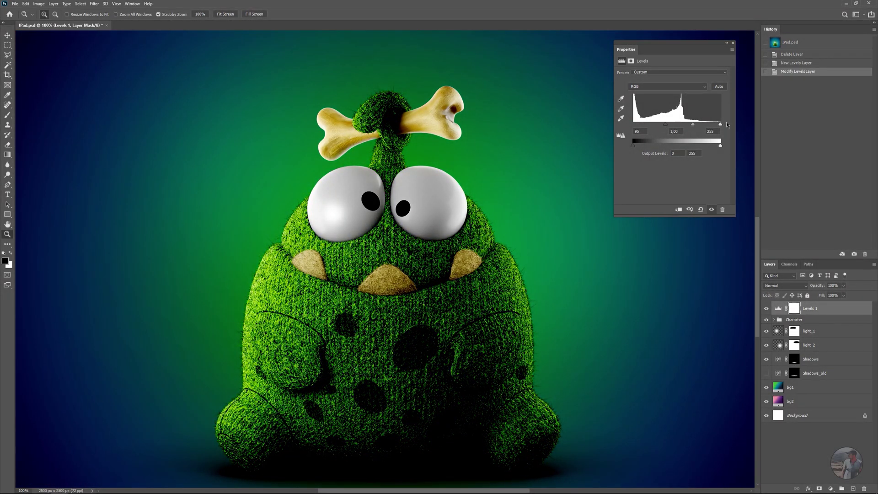
pyautogui.moveTo(720, 124); pyautogui.dragTo(704, 124)
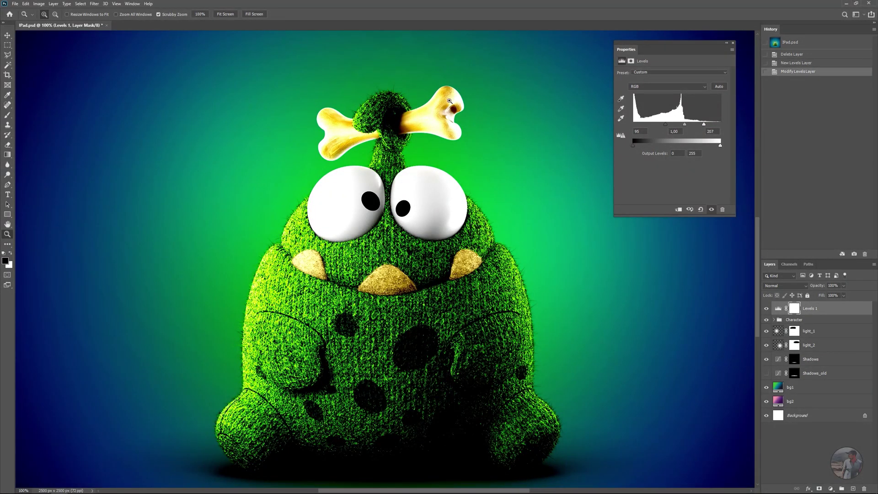
pyautogui.moveTo(388, 58)
pyautogui.mouseDown()
pyautogui.moveTo(409, 86)
pyautogui.moveTo(435, 84)
pyautogui.moveTo(432, 246)
pyautogui.mouseUp()
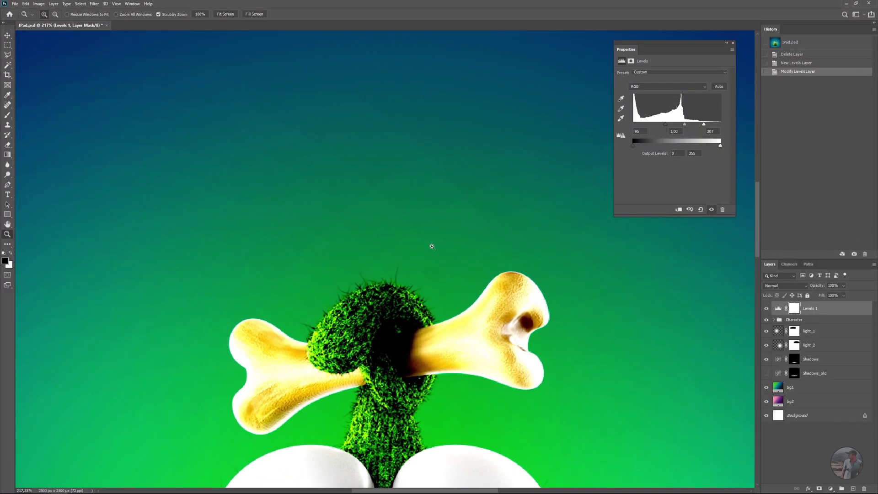
pyautogui.click(733, 44)
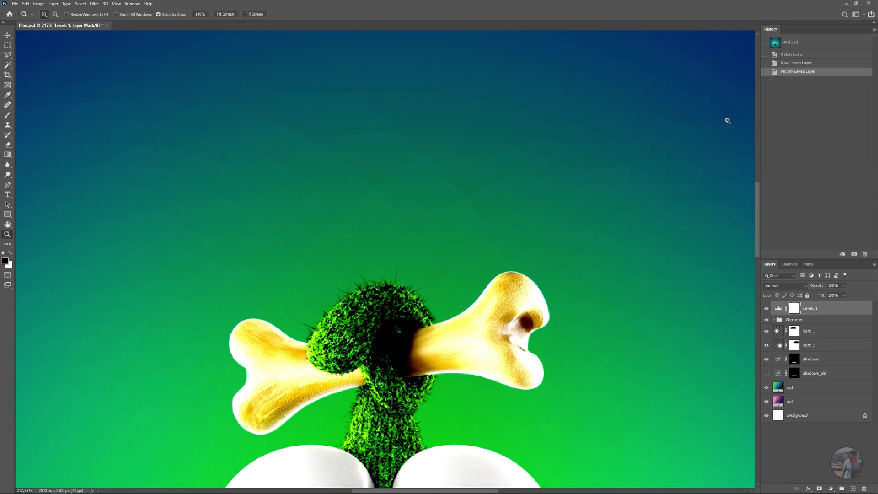
pyautogui.click(766, 387)
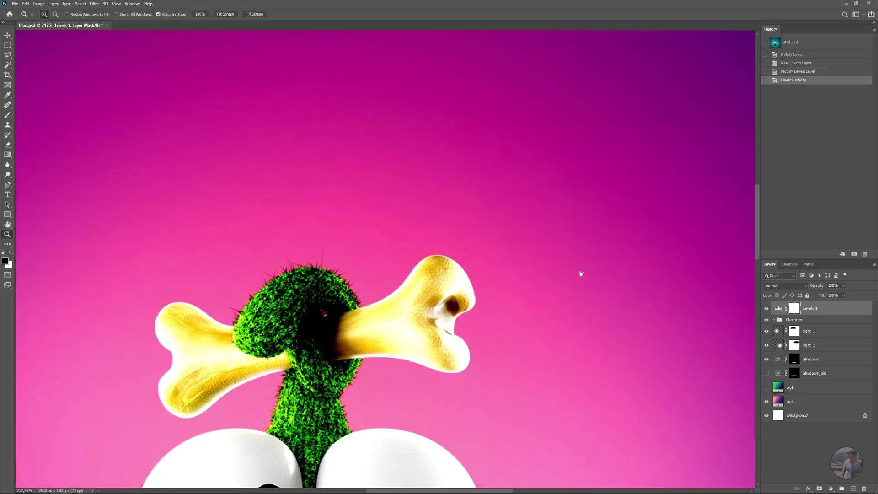
pyautogui.moveTo(692, 300); pyautogui.dragTo(402, 211)
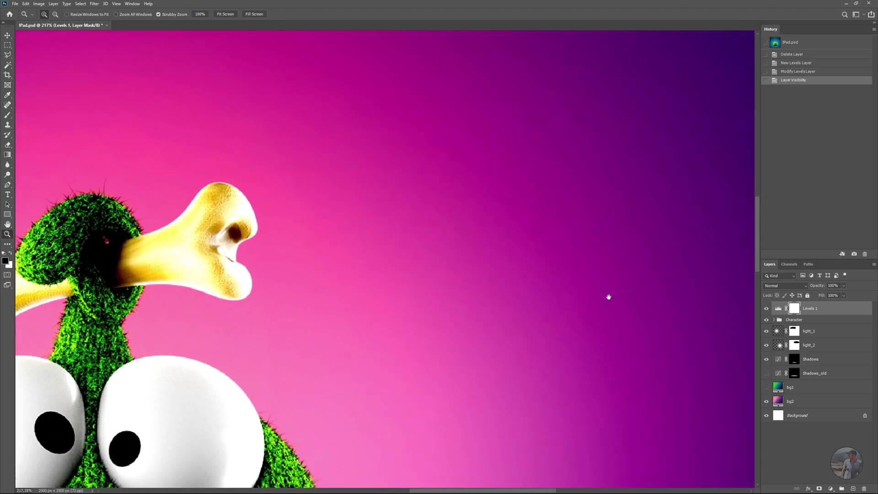
pyautogui.moveTo(600, 302); pyautogui.dragTo(489, 194)
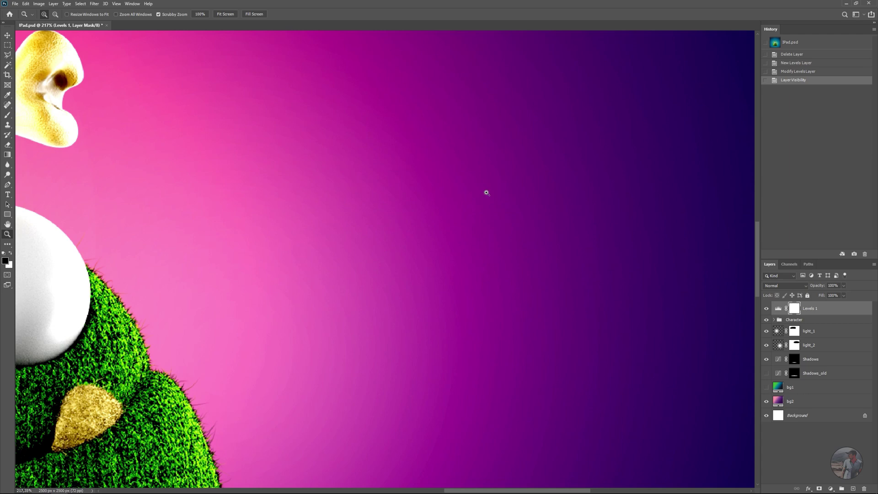
pyautogui.keyDown('alt'); pyautogui.click(487, 193); pyautogui.keyUp('alt')
pyautogui.moveTo(517, 341)
pyautogui.mouseDown()
pyautogui.moveTo(521, 164)
pyautogui.moveTo(509, 78)
pyautogui.mouseUp()
pyautogui.moveTo(551, 270); pyautogui.dragTo(548, 161)
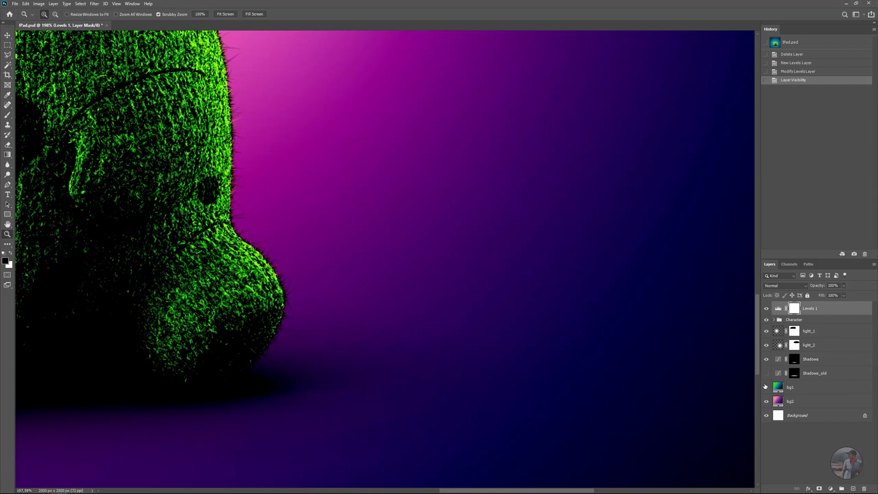
pyautogui.click(765, 389)
pyautogui.moveTo(383, 146); pyautogui.dragTo(431, 313)
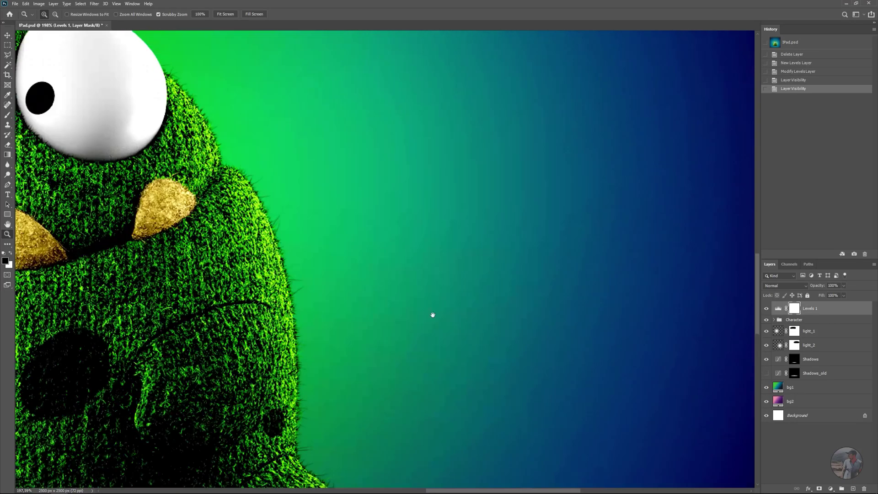
pyautogui.moveTo(508, 137)
pyautogui.mouseDown()
pyautogui.moveTo(510, 198)
pyautogui.moveTo(589, 323)
pyautogui.mouseUp()
pyautogui.moveTo(294, 157)
pyautogui.mouseDown()
pyautogui.moveTo(505, 282)
pyautogui.moveTo(511, 298)
pyautogui.mouseUp()
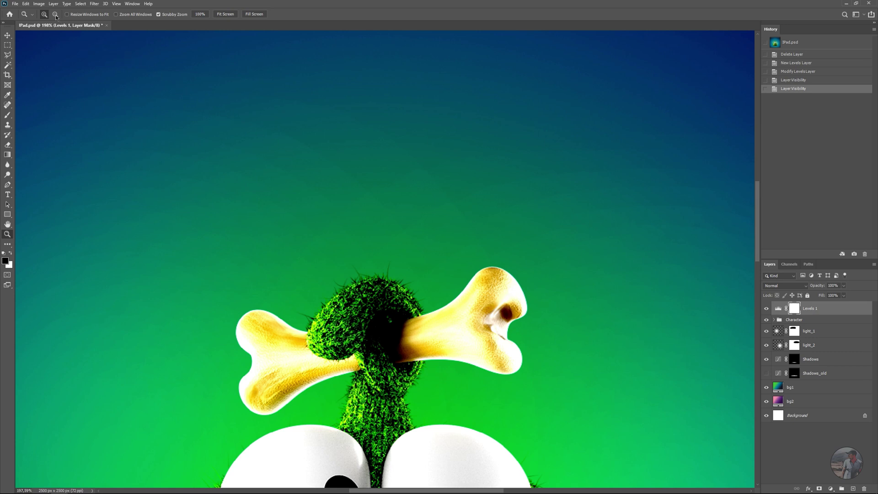
# Step: Duplicate the whole image as a new document named 'IPad copy'
pyautogui.click(39, 4)
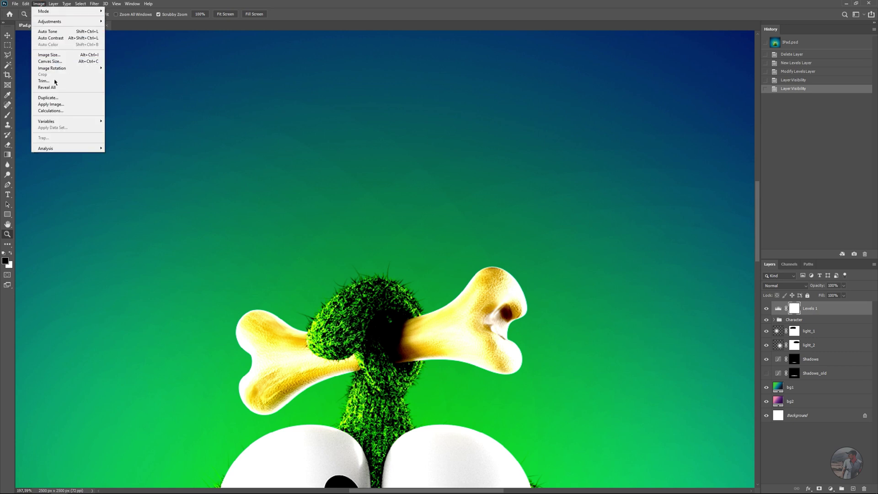
pyautogui.click(57, 98)
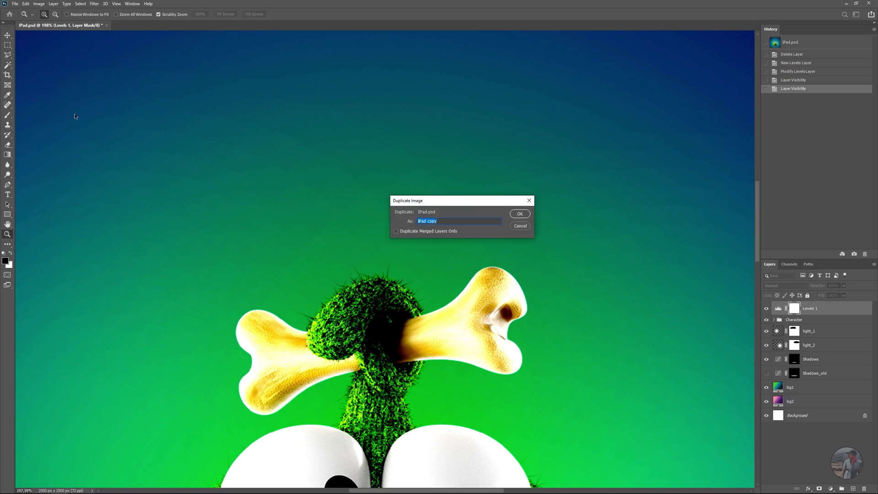
pyautogui.click(519, 214)
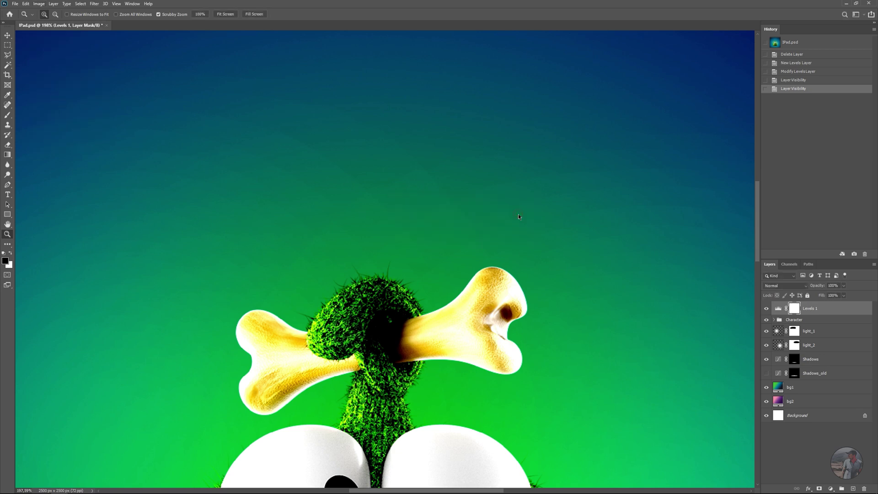
pyautogui.moveTo(387, 192); pyautogui.dragTo(425, 246)
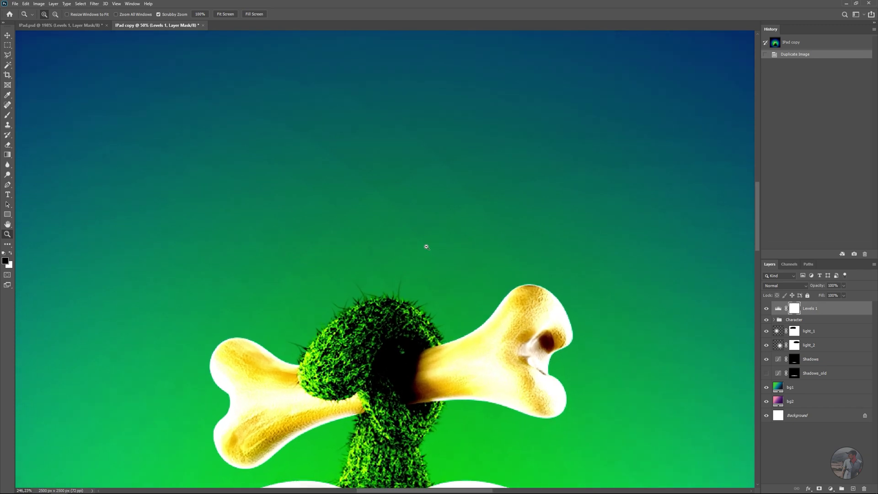
# Step: Convert IPad copy to 16 Bits/Channel, comparing against the 8-bit state in History
pyautogui.click(39, 4)
pyautogui.moveTo(44, 11)
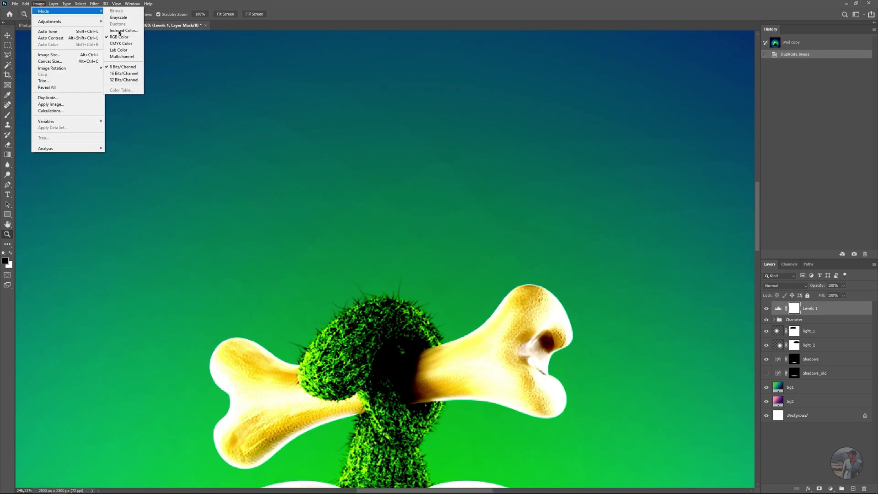
pyautogui.click(123, 73)
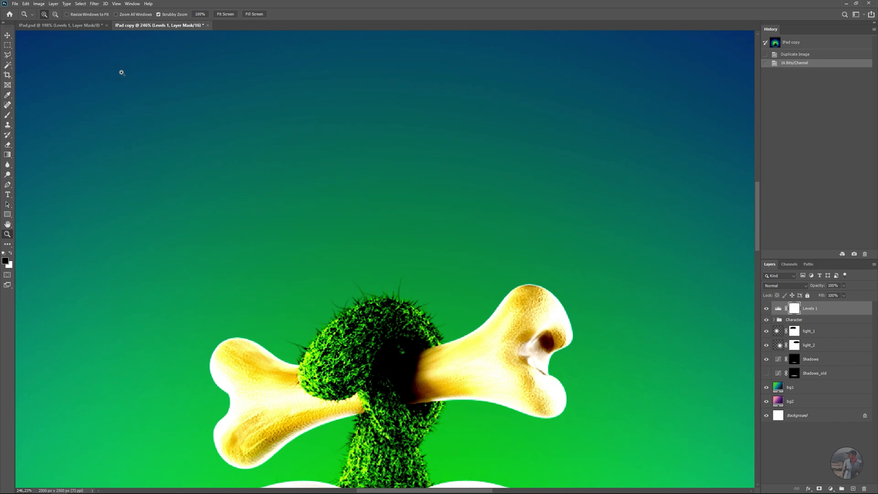
pyautogui.click(791, 55)
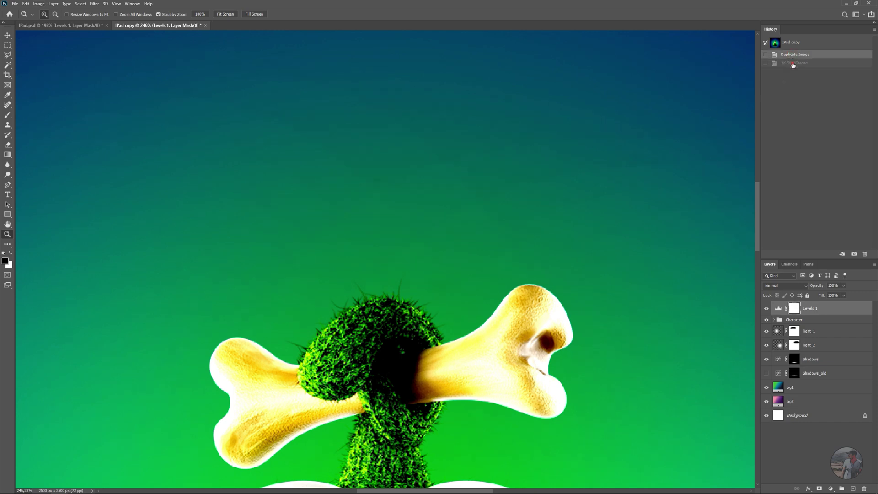
pyautogui.click(793, 63)
pyautogui.click(793, 55)
pyautogui.click(793, 64)
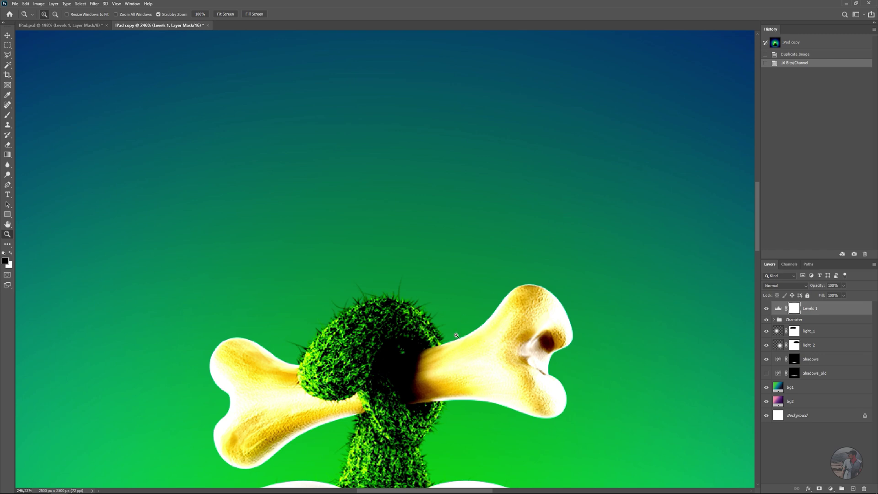
# Step: Delete the Levels 1 adjustment layer from the IPad copy
pyautogui.moveTo(424, 396); pyautogui.dragTo(408, 387)
pyautogui.moveTo(437, 335); pyautogui.dragTo(435, 155)
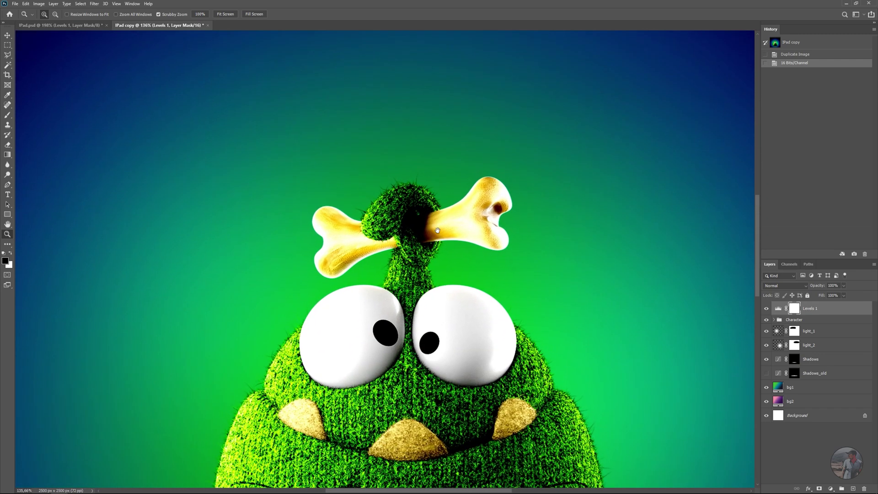
pyautogui.moveTo(846, 309); pyautogui.dragTo(864, 488)
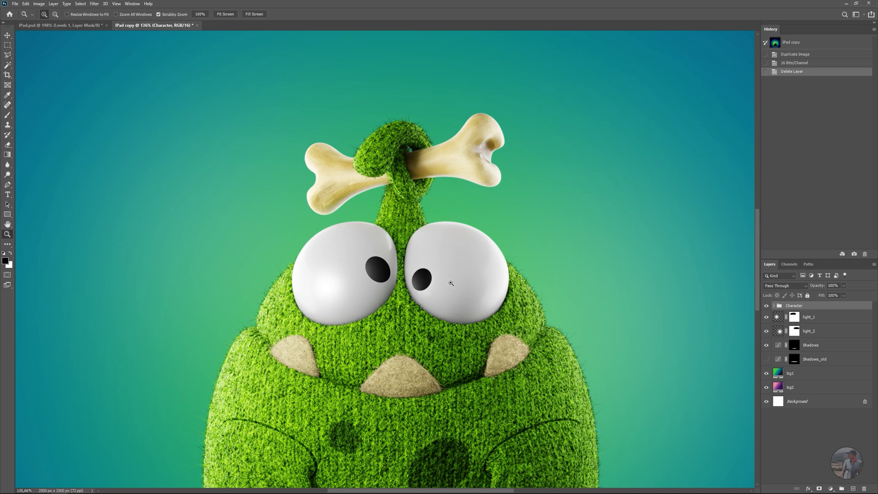
# Step: Flatten the IPad copy into a single Background layer
pyautogui.click(54, 4)
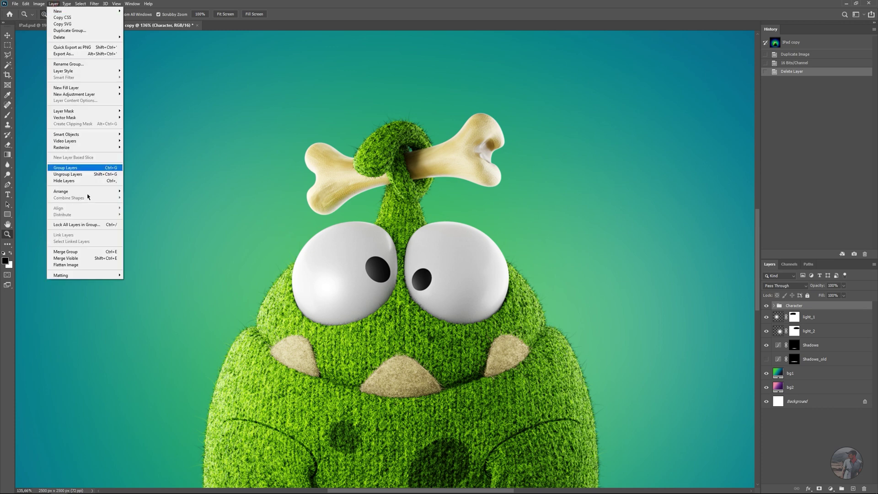
pyautogui.click(93, 268)
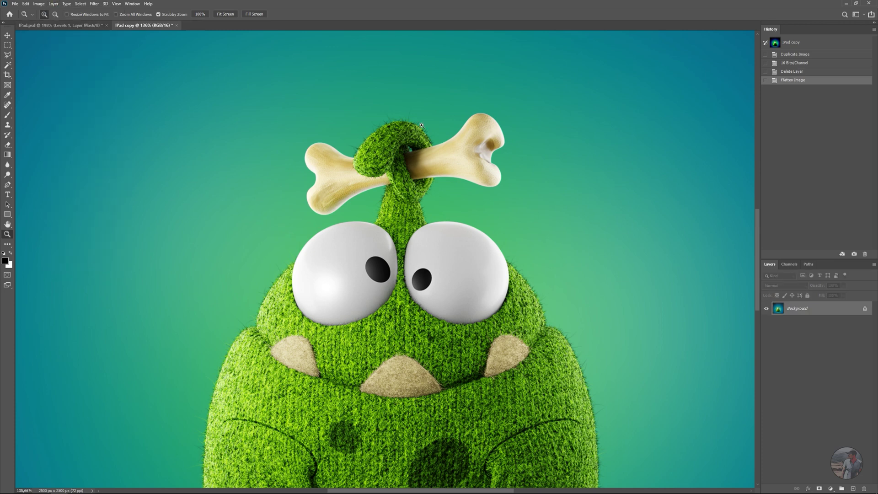
pyautogui.moveTo(433, 88); pyautogui.dragTo(462, 118)
# Step: Switch the flattened IPad copy to 8 Bits/Channel with Image > Mode
pyautogui.scroll(5, 496, 211)
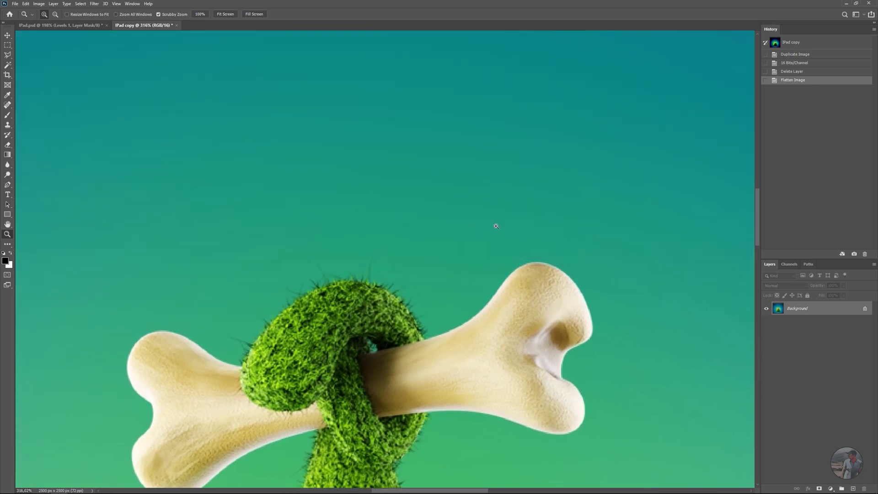
pyautogui.click(39, 4)
pyautogui.moveTo(67, 11)
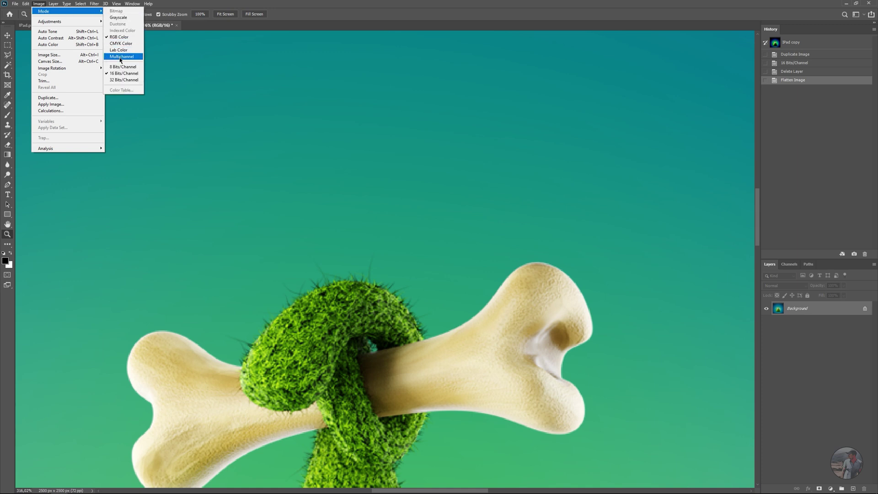
pyautogui.click(120, 66)
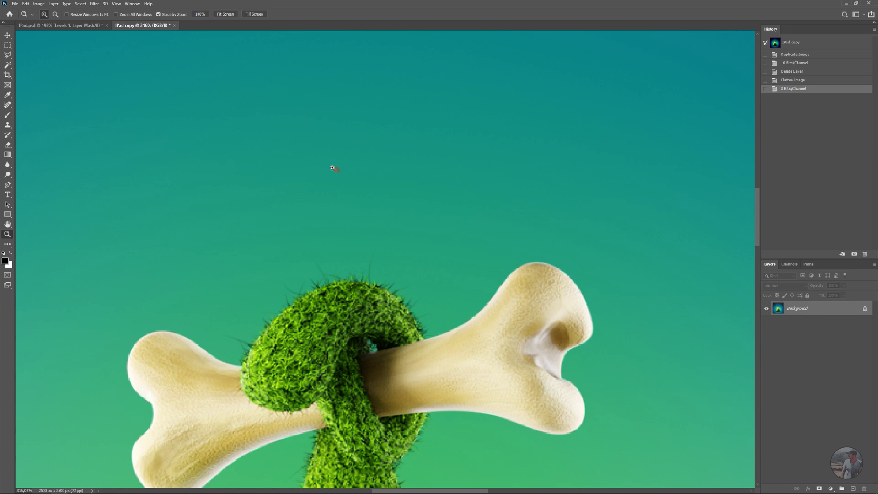
pyautogui.scroll(-3, 333, 166)
pyautogui.moveTo(383, 149)
pyautogui.mouseDown()
pyautogui.moveTo(402, 287)
pyautogui.moveTo(336, 300)
pyautogui.moveTo(304, 249)
pyautogui.moveTo(311, 202)
pyautogui.moveTo(429, 181)
pyautogui.moveTo(547, 144)
pyautogui.mouseUp()
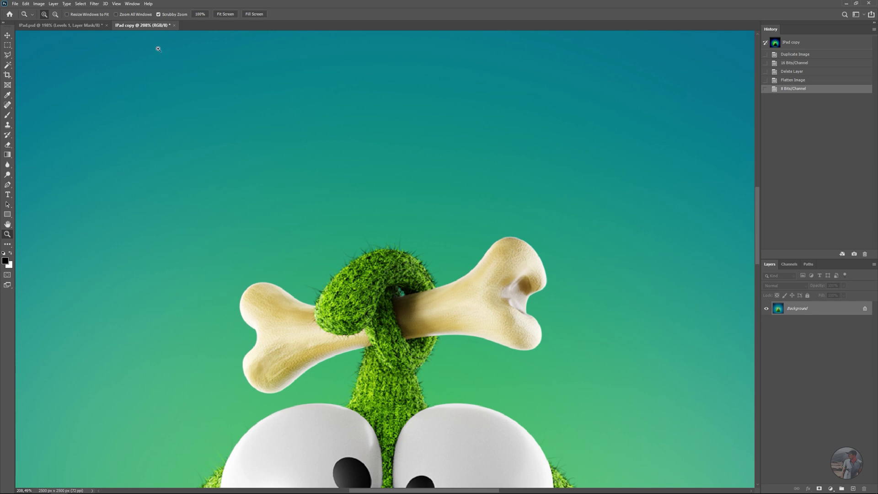
# Step: Apply Add Noise at 1%, Gaussian distribution, Monochromatic, to the flattened copy
pyautogui.click(99, 3)
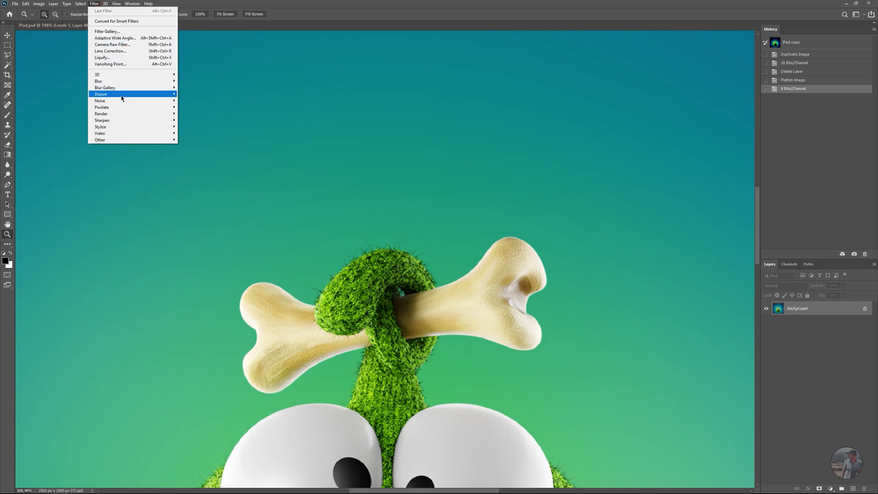
pyautogui.moveTo(100, 101)
pyautogui.click(198, 101)
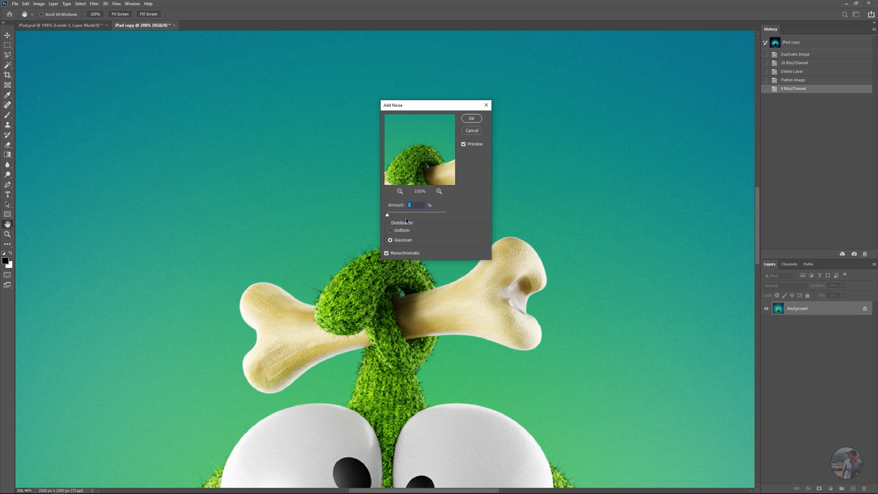
pyautogui.click(390, 241)
pyautogui.click(387, 254)
pyautogui.click(471, 119)
pyautogui.press('z')
pyautogui.moveTo(414, 285)
pyautogui.mouseDown()
pyautogui.moveTo(389, 286)
pyautogui.moveTo(430, 186)
pyautogui.mouseUp()
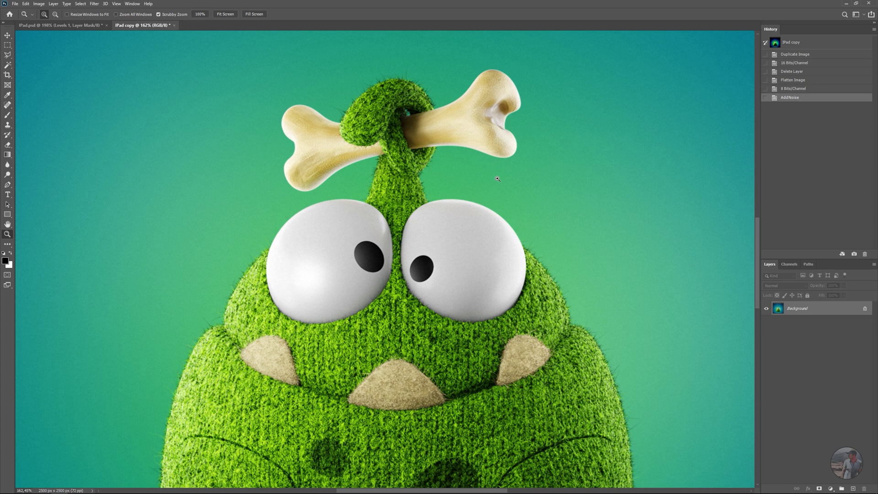
pyautogui.scroll(-5, 498, 178)
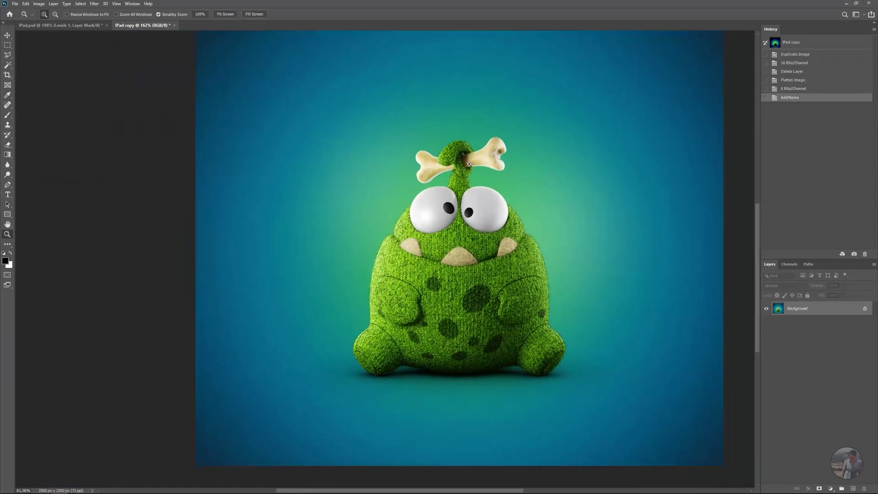
pyautogui.moveTo(498, 152); pyautogui.dragTo(475, 203)
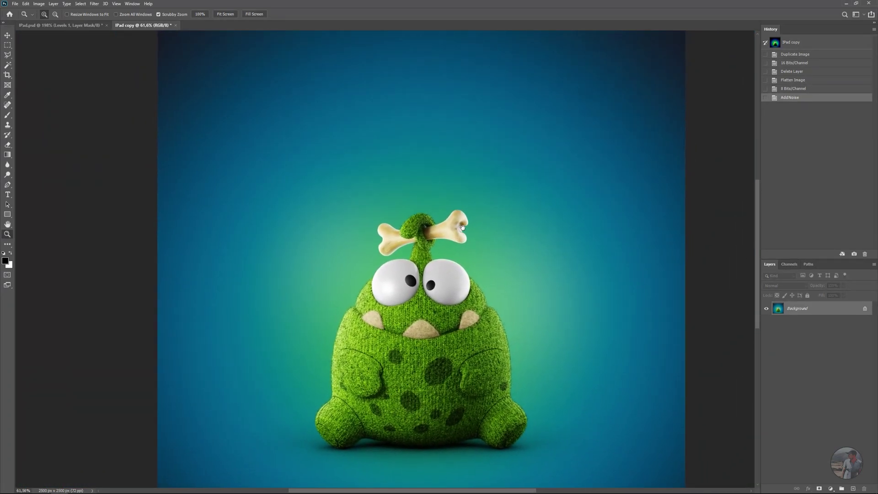
pyautogui.click(59, 25)
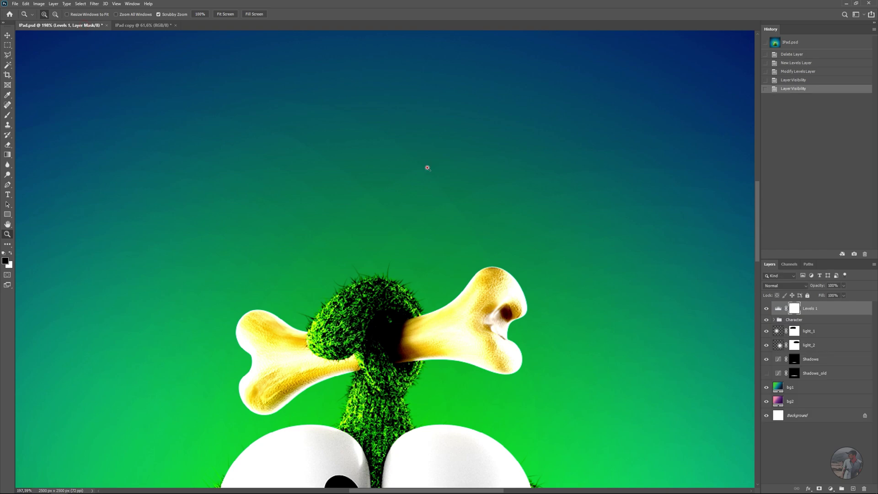
pyautogui.scroll(-5, 407, 156)
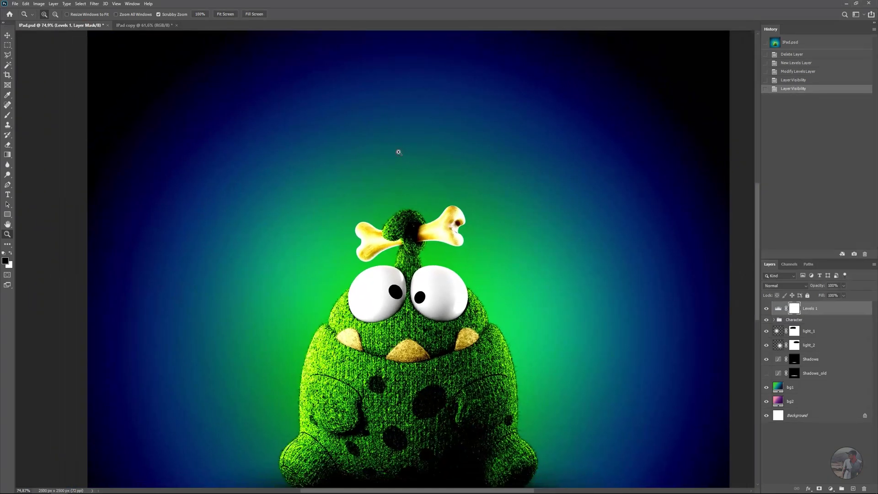
pyautogui.scroll(-2, 392, 146)
pyautogui.scroll(-1, 397, 143)
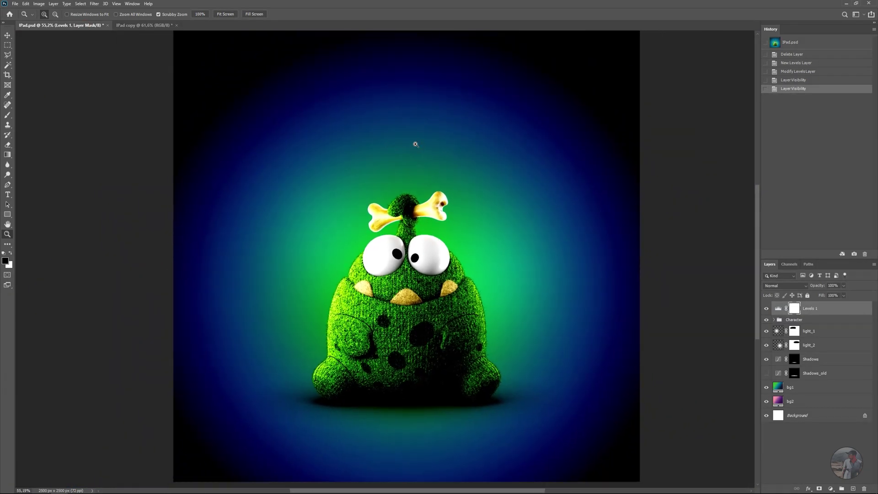
pyautogui.scroll(-1, 417, 150)
pyautogui.rightClick(420, 167)
pyautogui.click(435, 183)
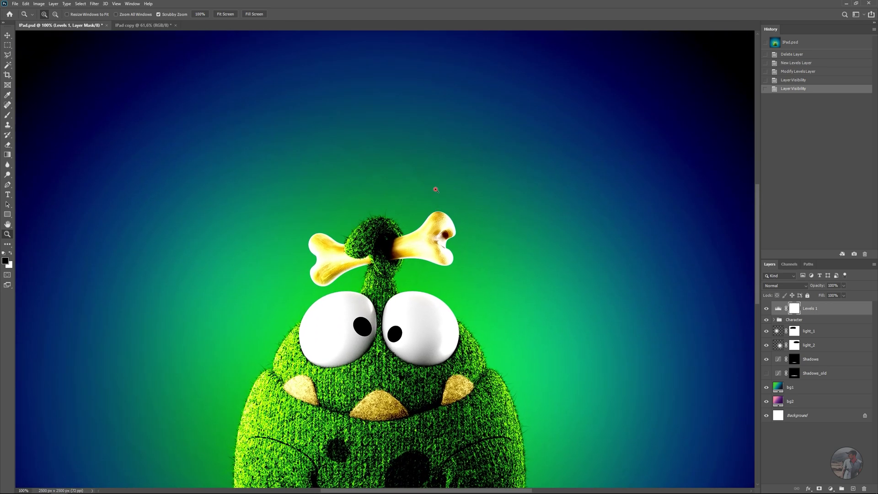
pyautogui.click(435, 189)
pyautogui.keyDown('alt'); pyautogui.click(432, 189); pyautogui.keyUp('alt')
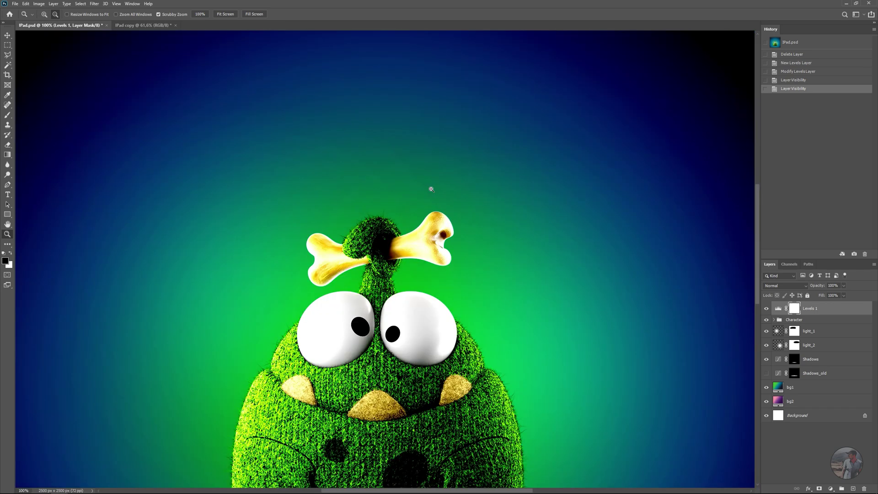
pyautogui.keyDown('alt'); pyautogui.click(431, 189); pyautogui.keyUp('alt')
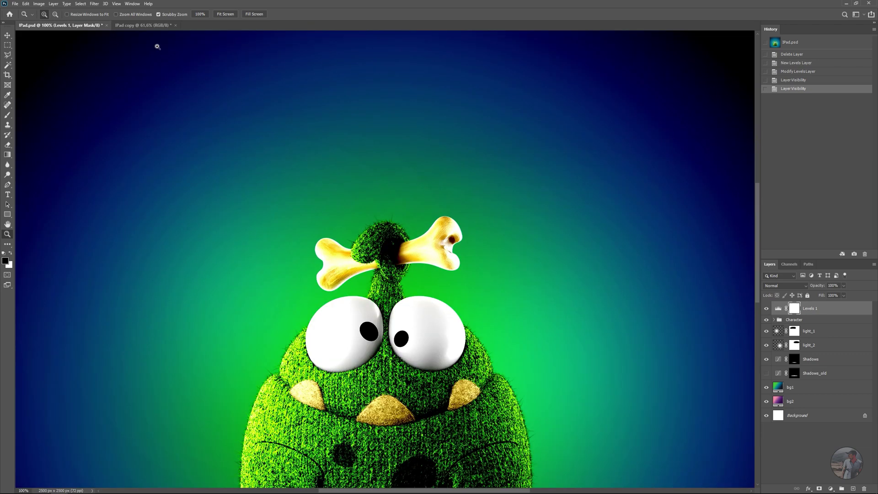
pyautogui.click(146, 26)
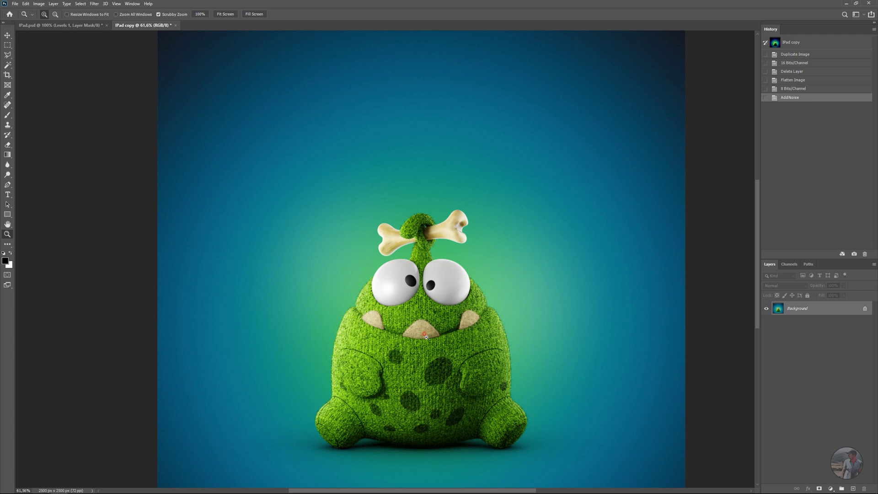
pyautogui.moveTo(425, 337); pyautogui.dragTo(449, 288)
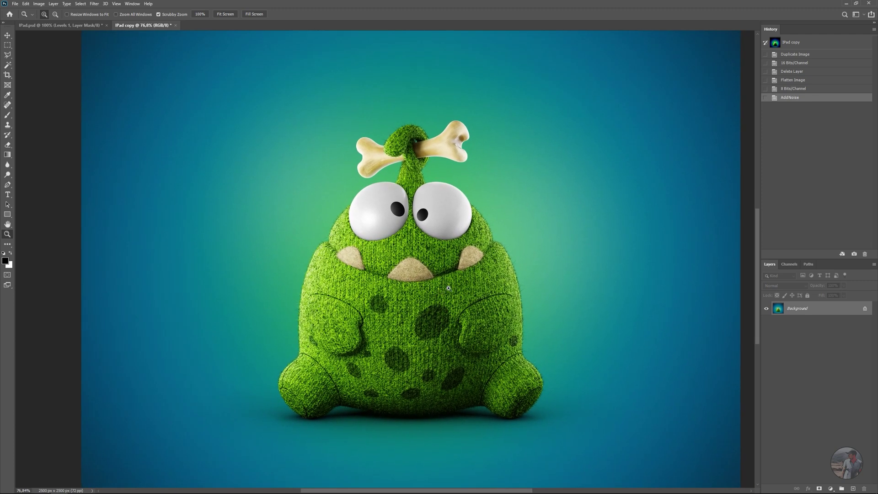